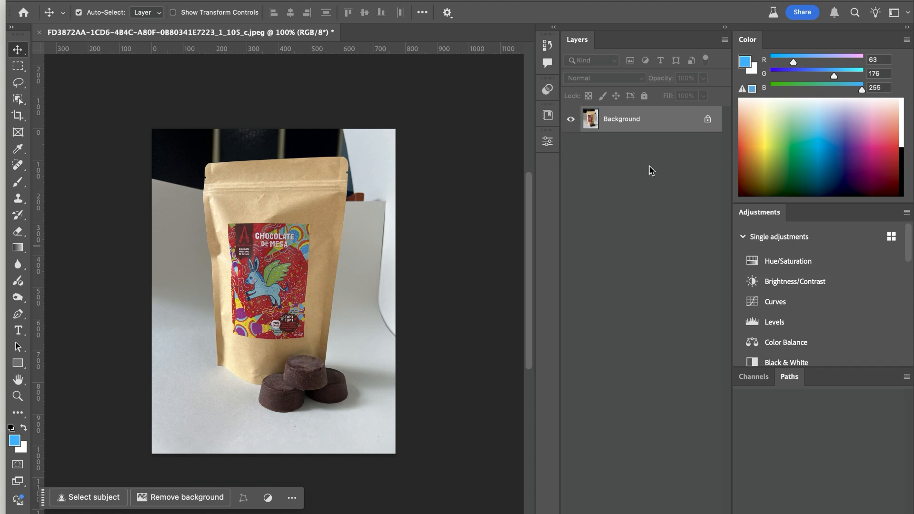
Duplicate the Background layer and hide the original Background layer
drag(635, 120, 701, 510)
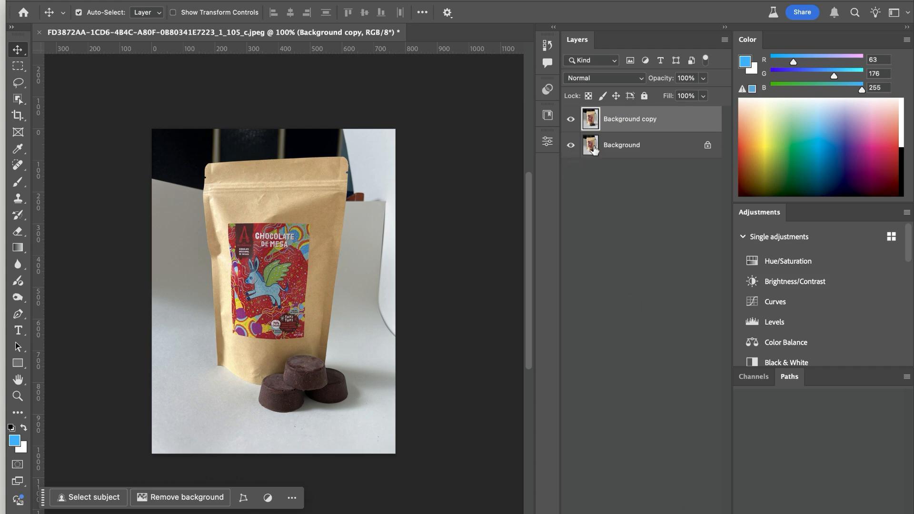
click(571, 146)
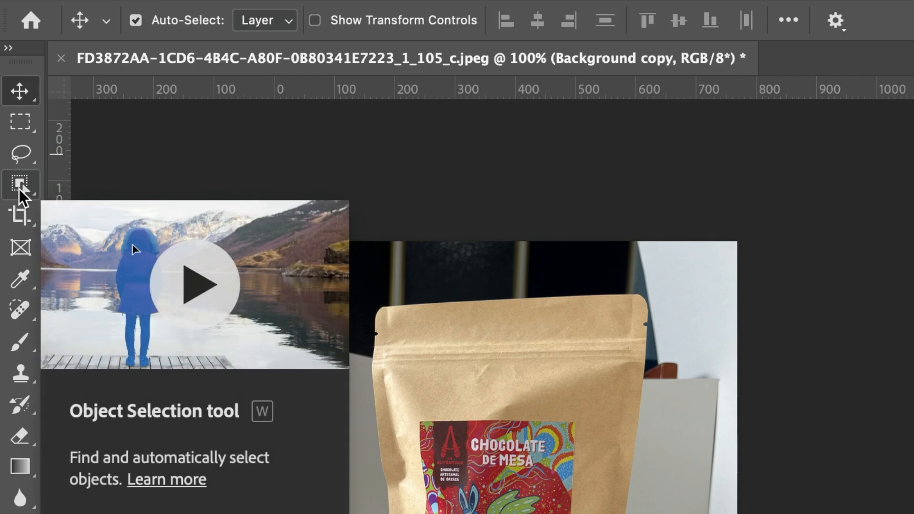
Select the chocolate bag and all three chocolate pieces with the Object Selection tool
click(18, 100)
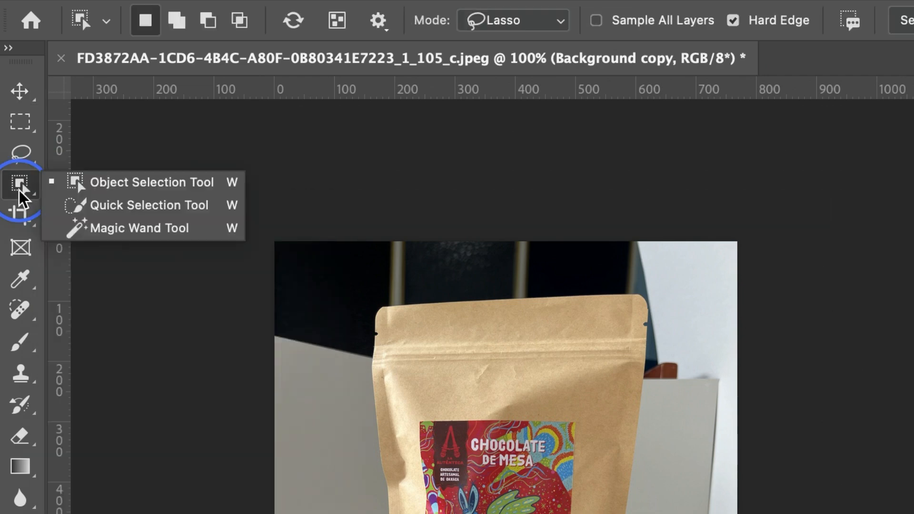
click(93, 186)
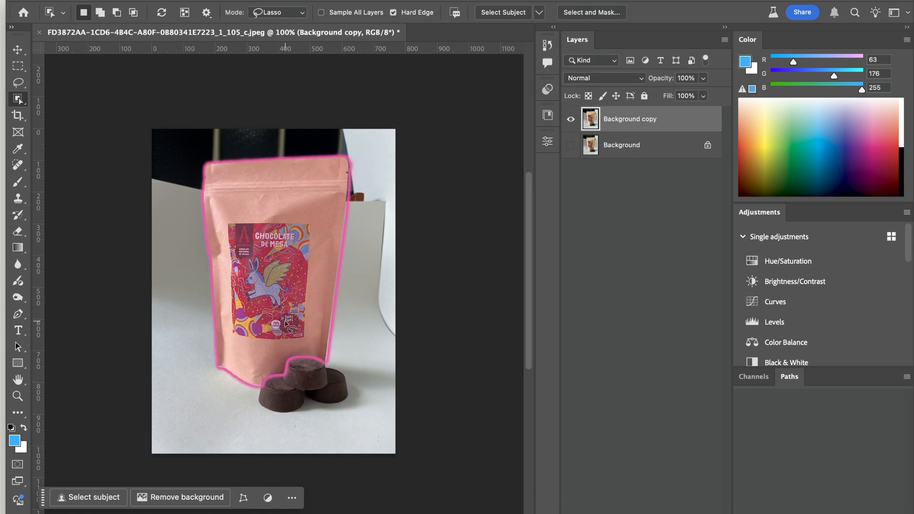
click(285, 290)
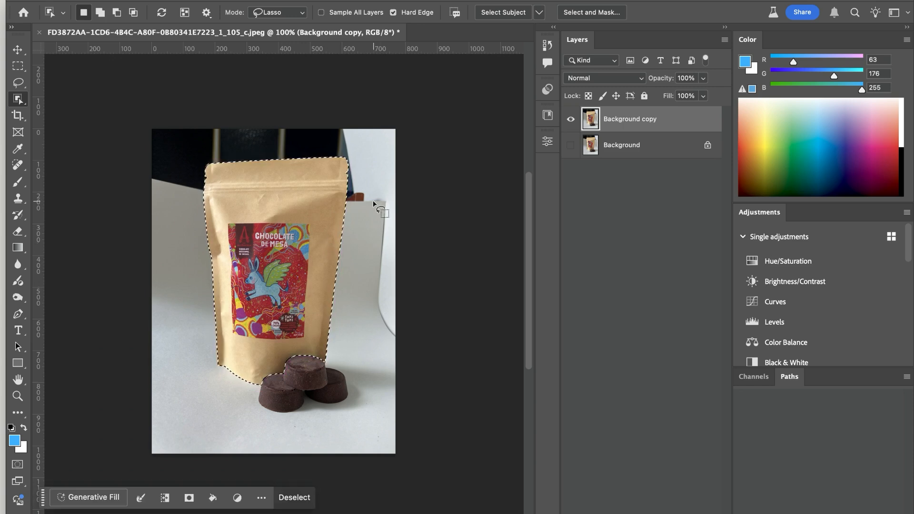
shift+click(295, 369)
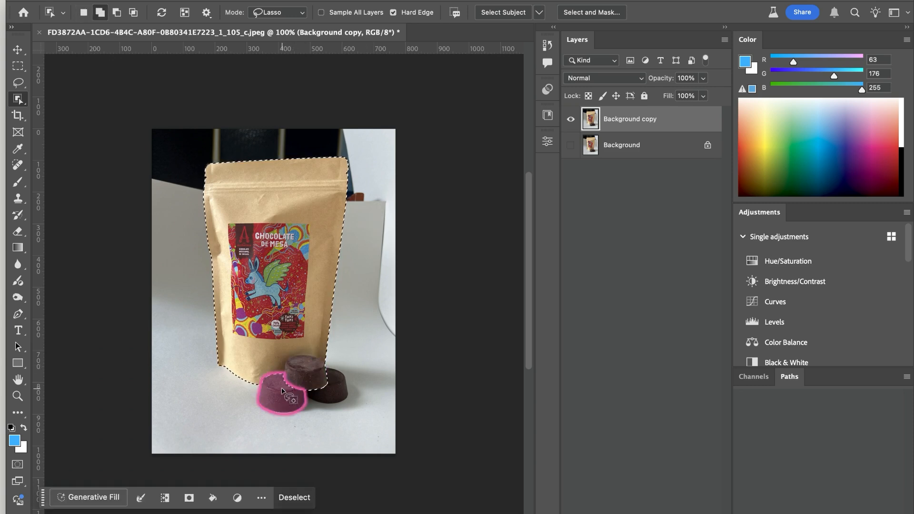
shift+click(283, 391)
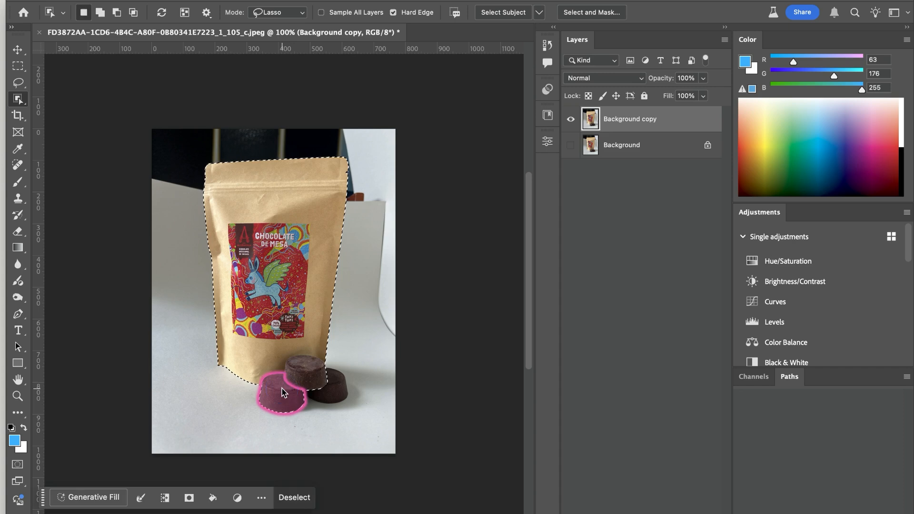
shift+click(331, 393)
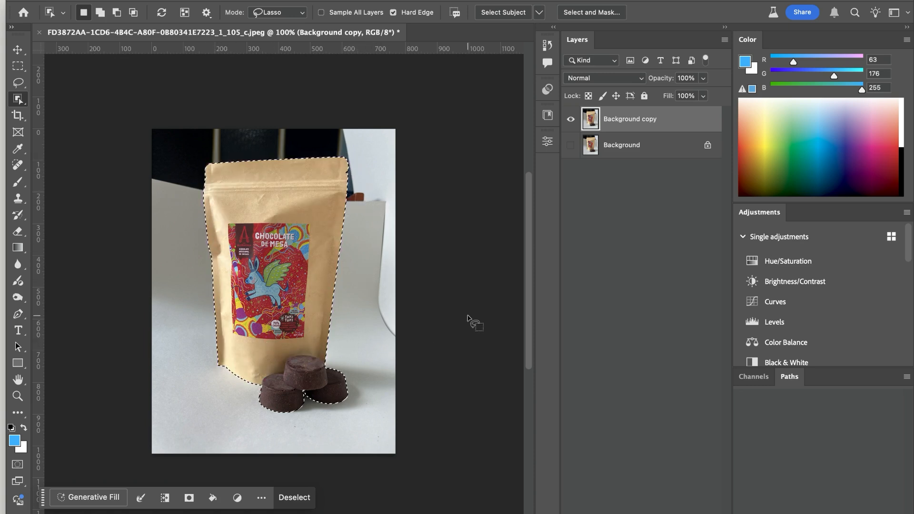
Invert the selection and subtract the plain grey backdrop and tabletop with the Lasso, keeping the dark upper area and the curved edge beside the bag selected
key(shift)
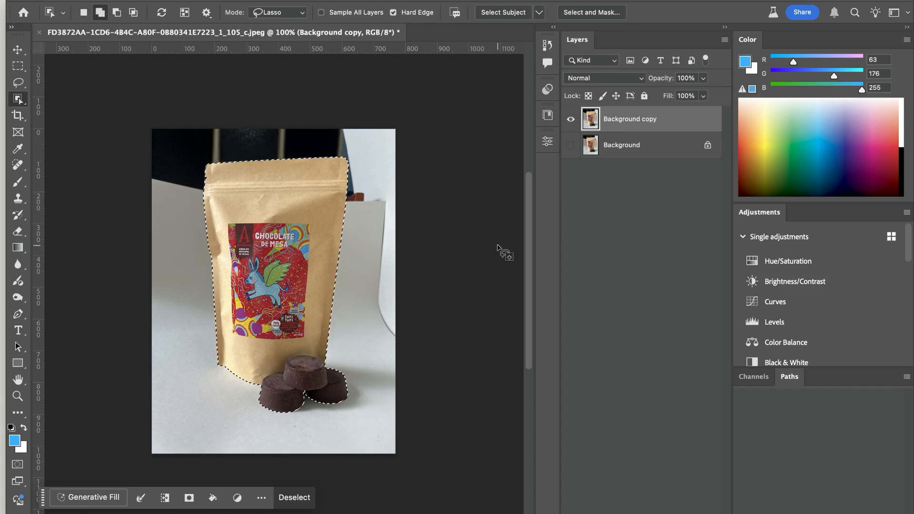
key(super+shift+i)
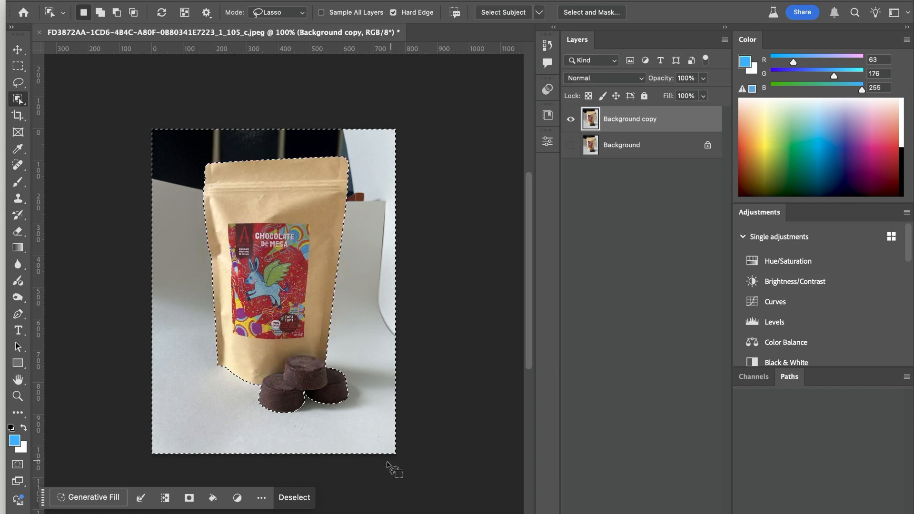
key(l)
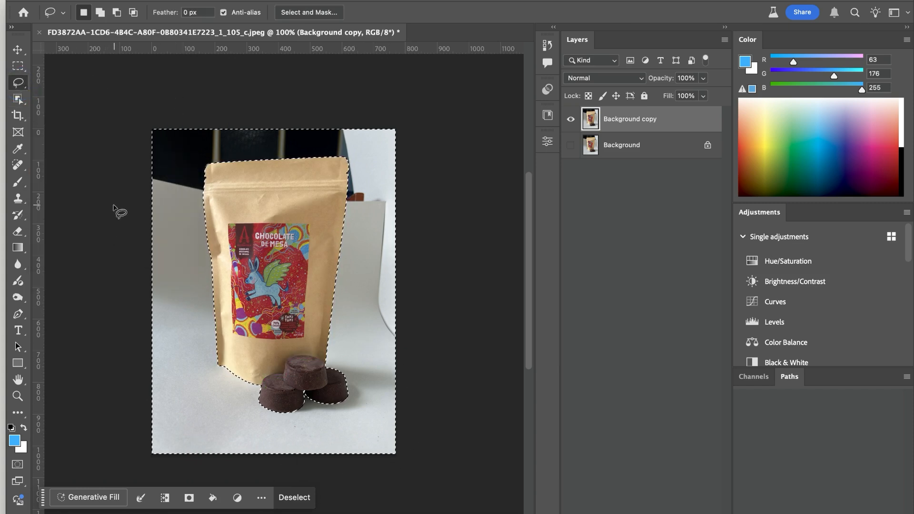
key(alt)
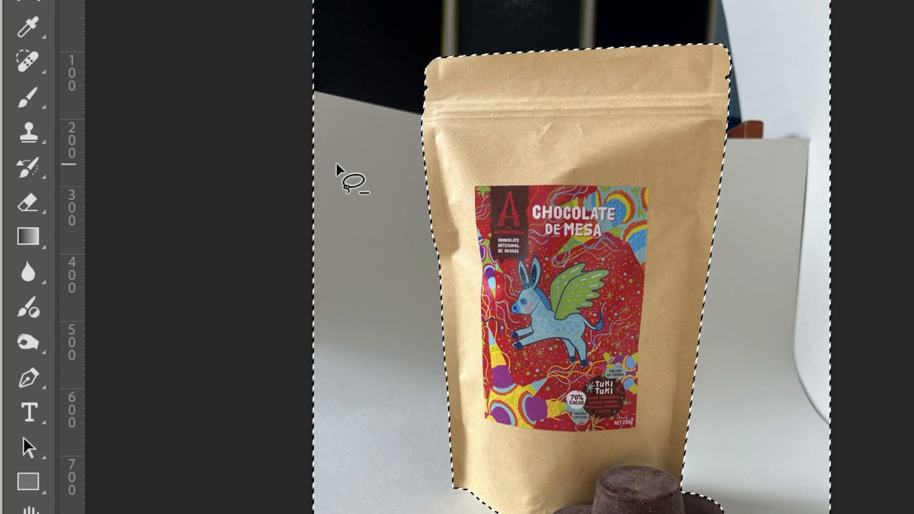
click(272, 142)
mouse_move(272, 142)
mouse_down()
mouse_move(391, 155)
mouse_move(428, 170)
mouse_up()
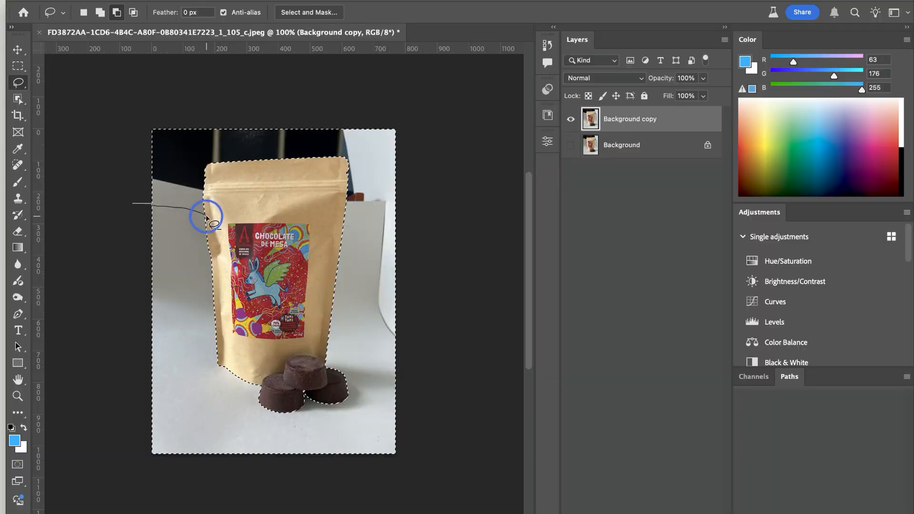
mouse_move(206, 216)
mouse_down()
mouse_move(234, 282)
mouse_move(254, 300)
mouse_move(298, 304)
mouse_move(317, 298)
mouse_move(336, 210)
mouse_move(363, 213)
mouse_move(370, 315)
mouse_move(422, 394)
mouse_move(427, 481)
mouse_move(149, 504)
mouse_move(99, 464)
mouse_move(116, 391)
mouse_move(113, 305)
mouse_move(138, 206)
mouse_up()
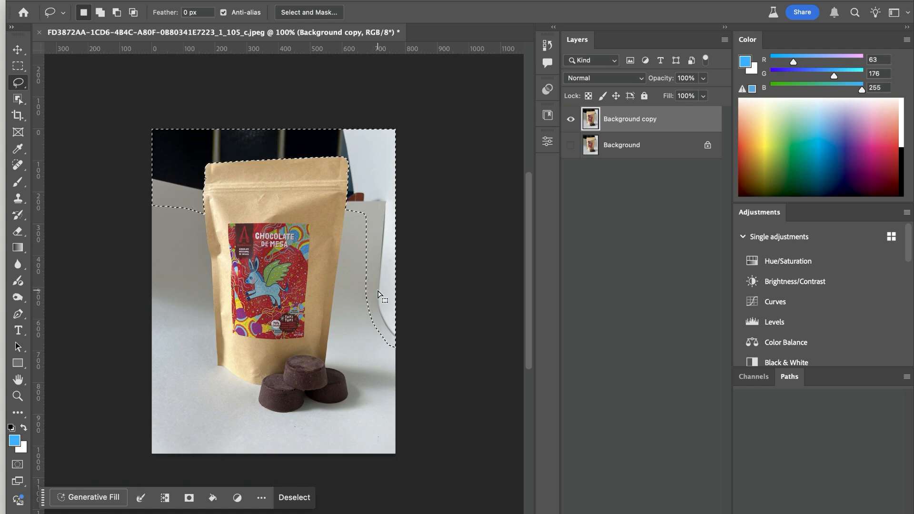
Try cloning the plain grey backdrop over the dark area behind the bag with a 100 px Clone Stamp brush, and undo the strokes
click(18, 198)
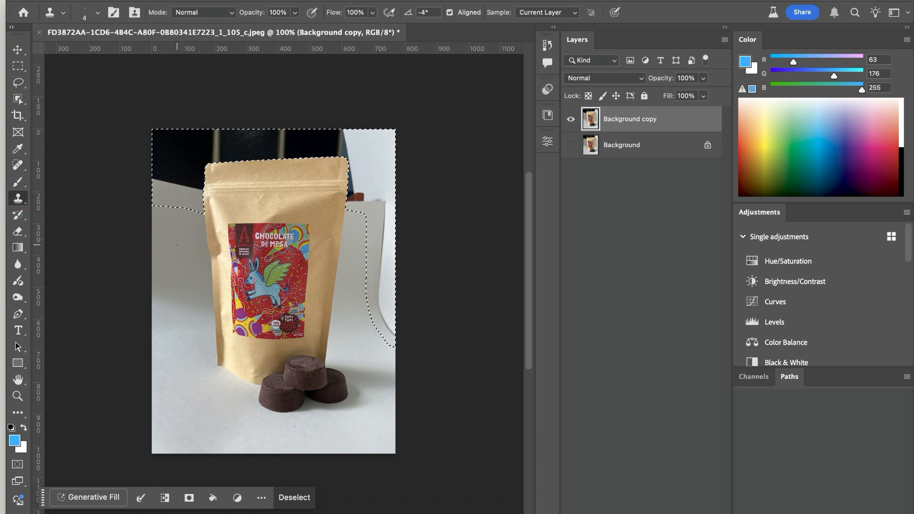
key(bracketright)
key(bracketright)
key(bracketright)
key(bracketright)
key(bracketright)
key(bracketright)
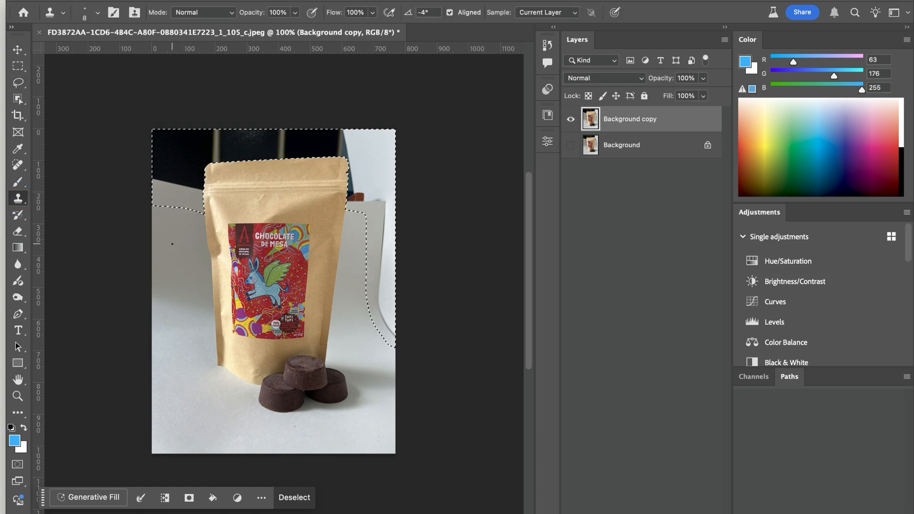
key(bracketright)
key(bracketright)
key(bracketright)
key(bracketright)
key(bracketright)
key(bracketright)
key(bracketright)
key(bracketright)
key(bracketright)
key(bracketright)
key(bracketright)
key(bracketright)
key(bracketright)
alt+click(172, 244)
mouse_move(180, 218)
mouse_down()
mouse_move(174, 189)
mouse_move(159, 176)
mouse_move(188, 187)
mouse_move(152, 169)
mouse_move(195, 169)
mouse_up()
mouse_move(220, 157)
mouse_down()
mouse_move(202, 164)
mouse_move(230, 162)
mouse_move(203, 149)
mouse_move(212, 145)
mouse_up()
alt+click(190, 251)
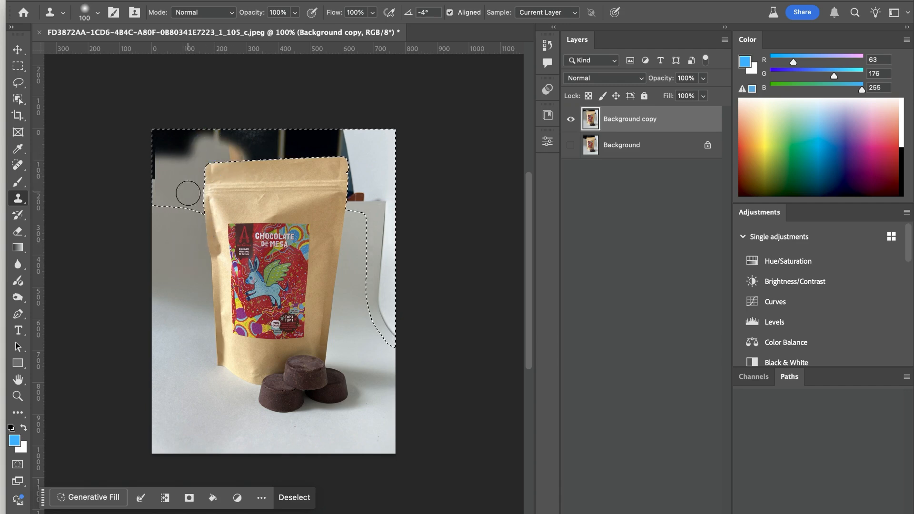
key(ctrl+z)
key(ctrl+z)
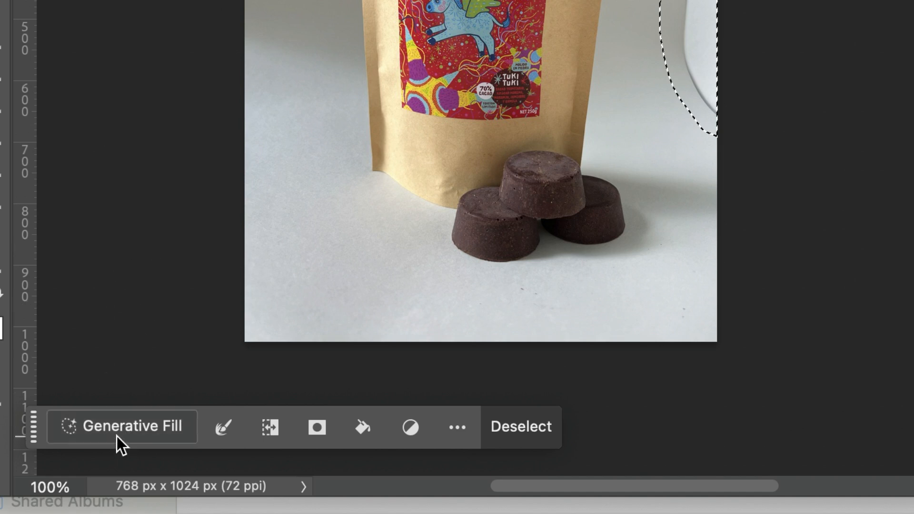
Run Generative Fill on the selected background area with an empty prompt
click(116, 437)
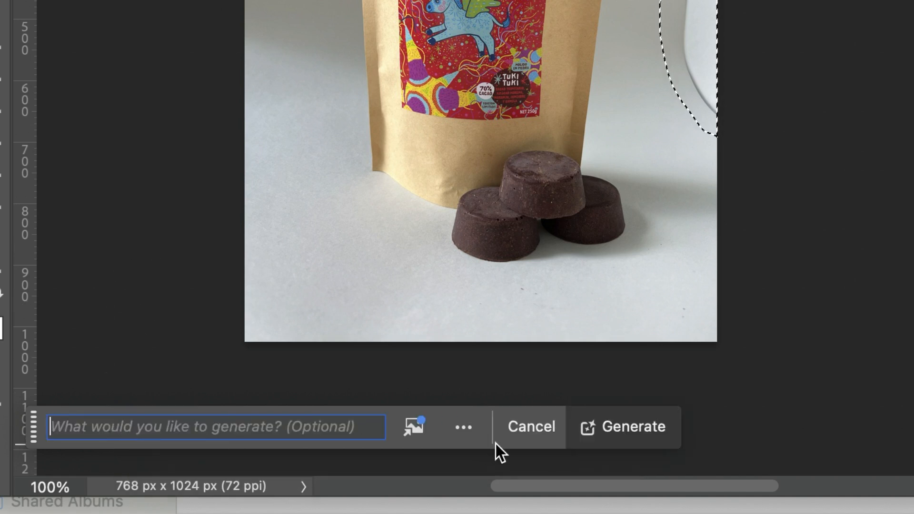
click(627, 430)
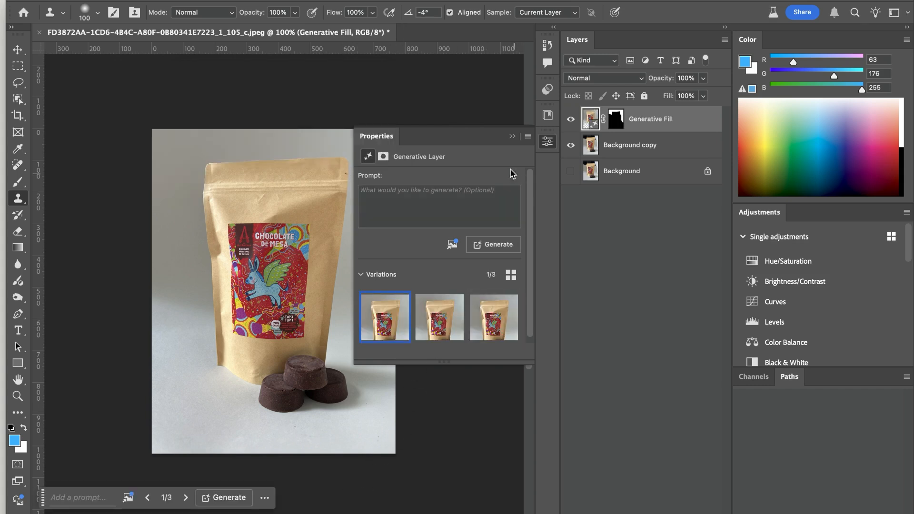
Compare the three generated background variations on the photo and keep the third one
drag(367, 138, 457, 212)
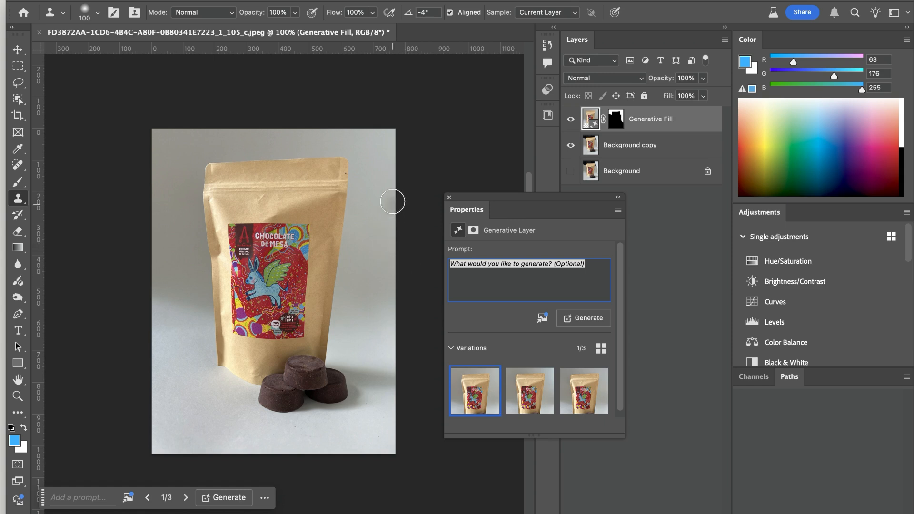
mouse_move(547, 376)
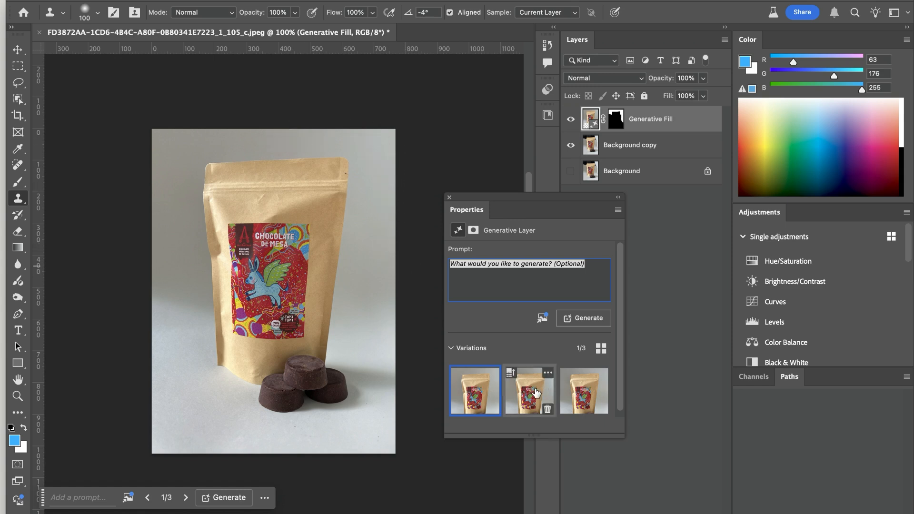
click(537, 393)
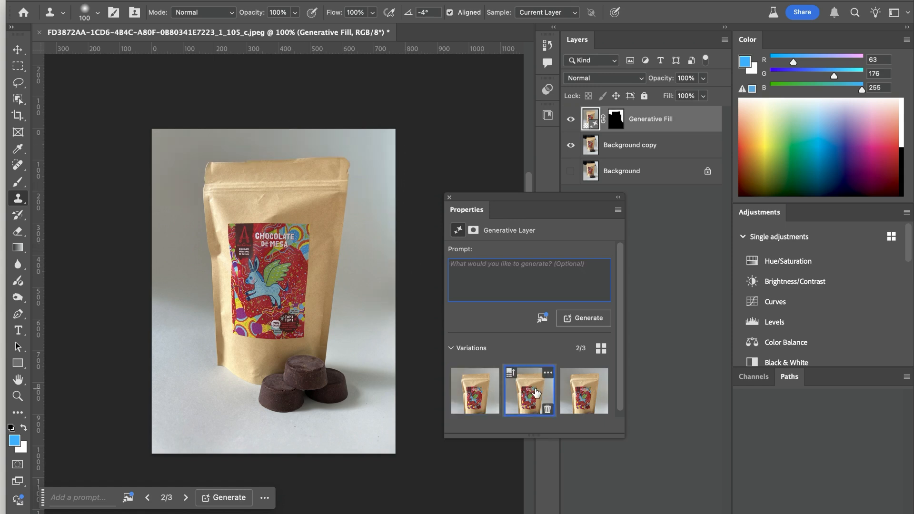
click(582, 393)
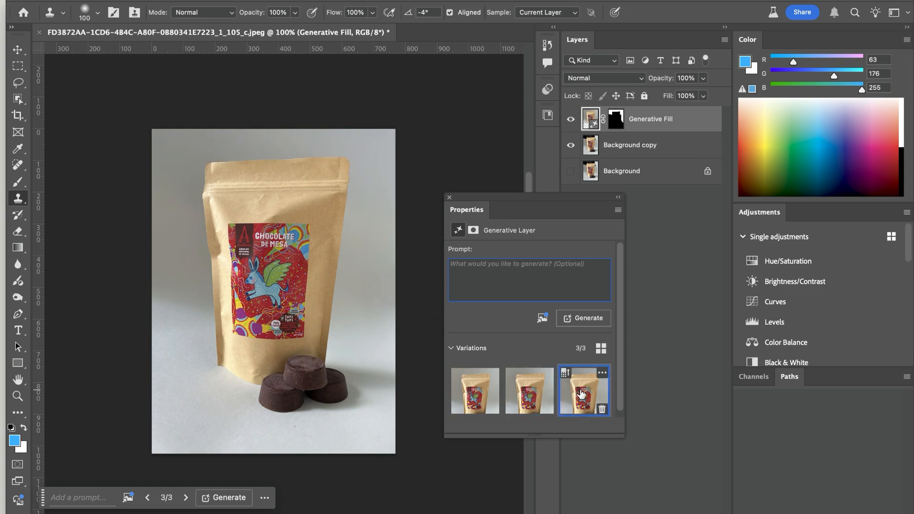
click(540, 393)
click(481, 395)
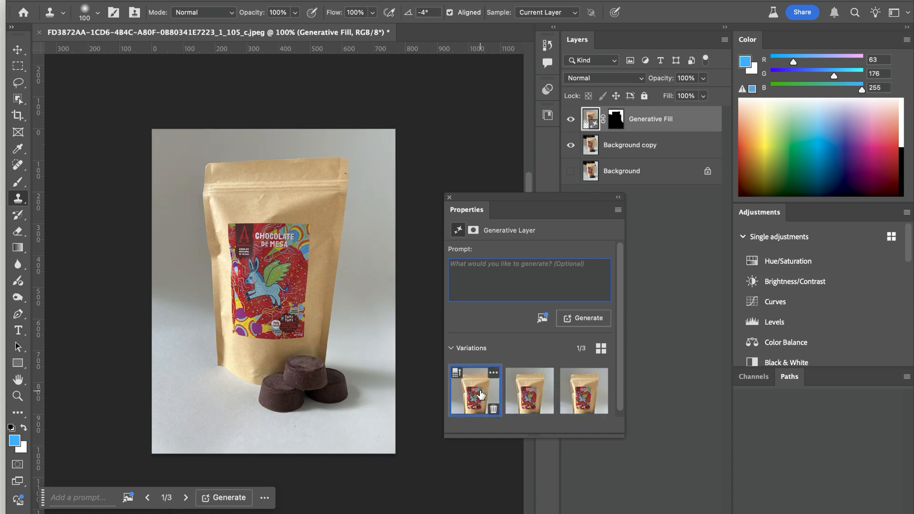
click(533, 396)
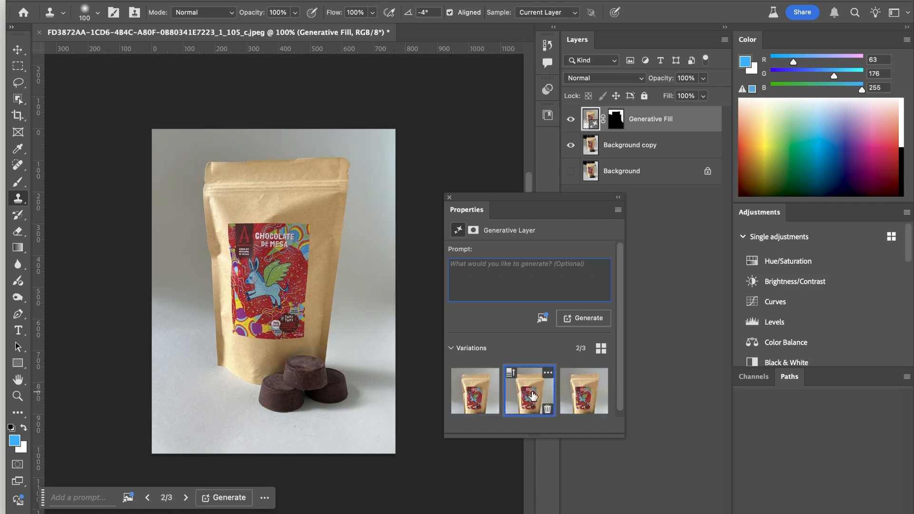
click(599, 391)
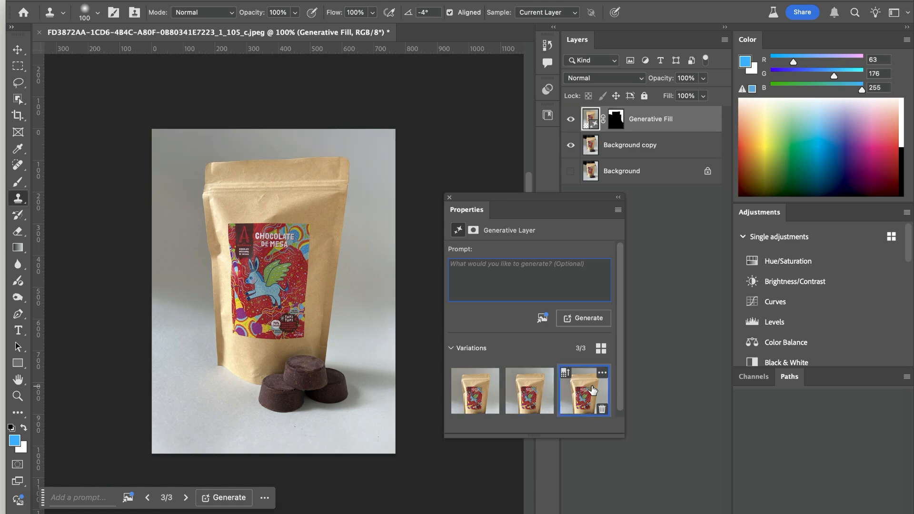
click(527, 390)
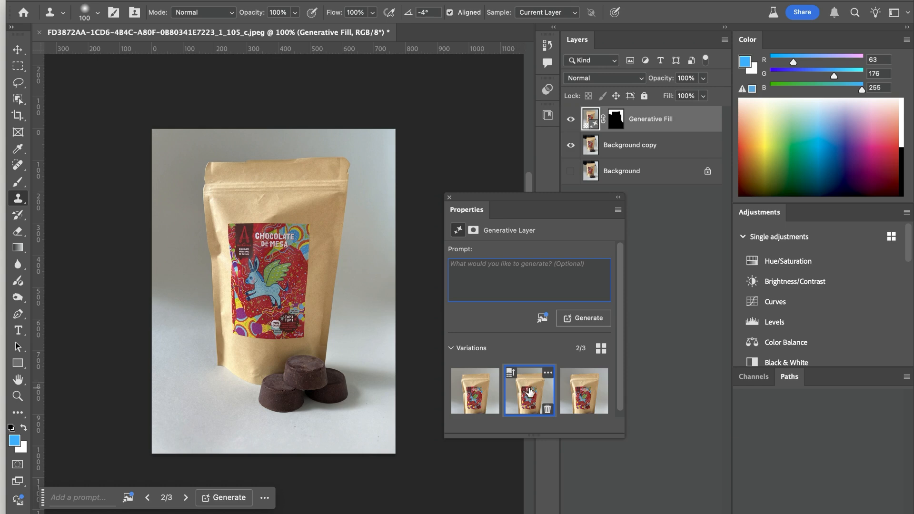
click(475, 393)
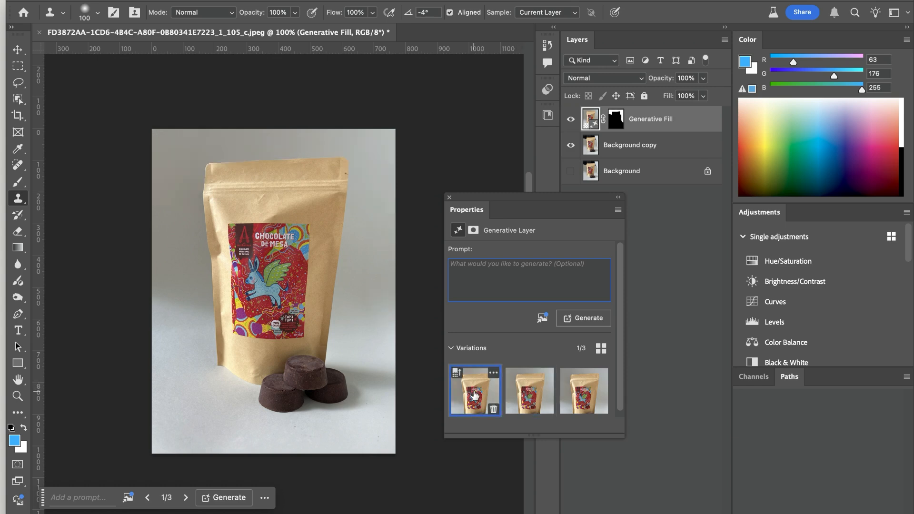
click(577, 398)
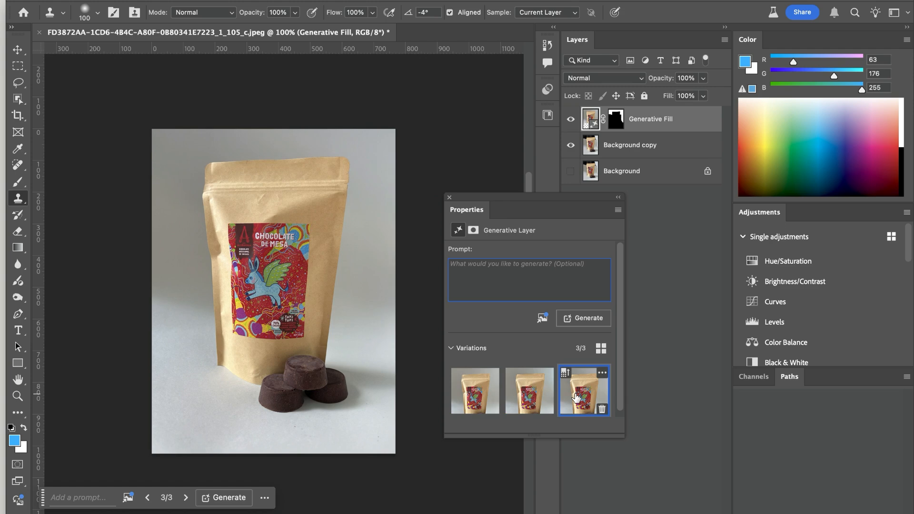
click(477, 394)
click(584, 393)
click(487, 403)
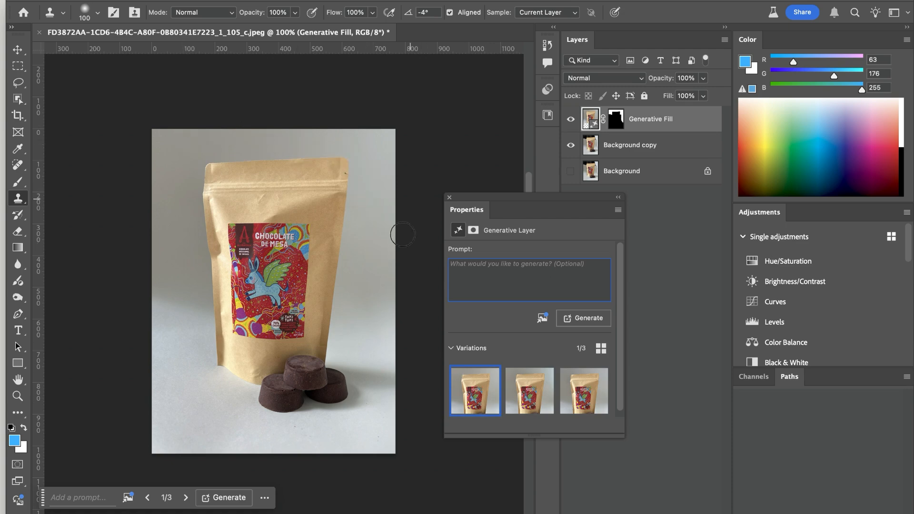
click(579, 392)
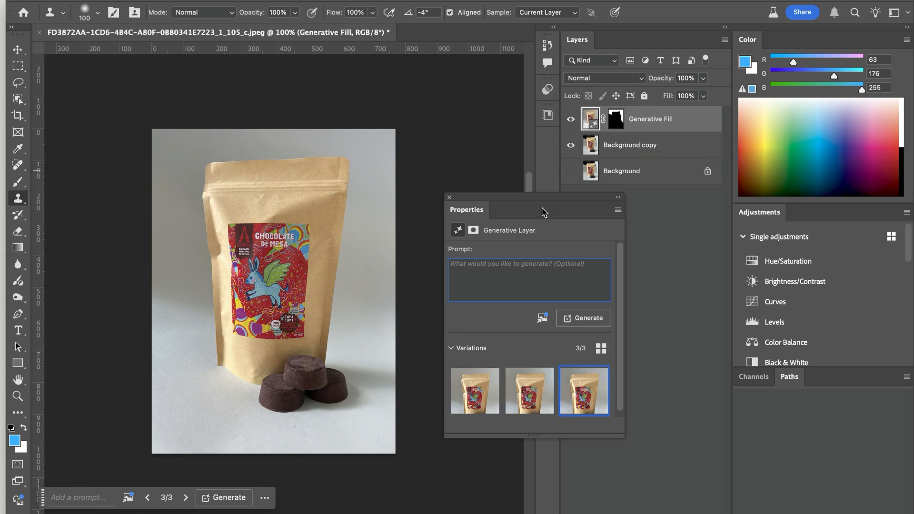
drag(471, 208, 548, 141)
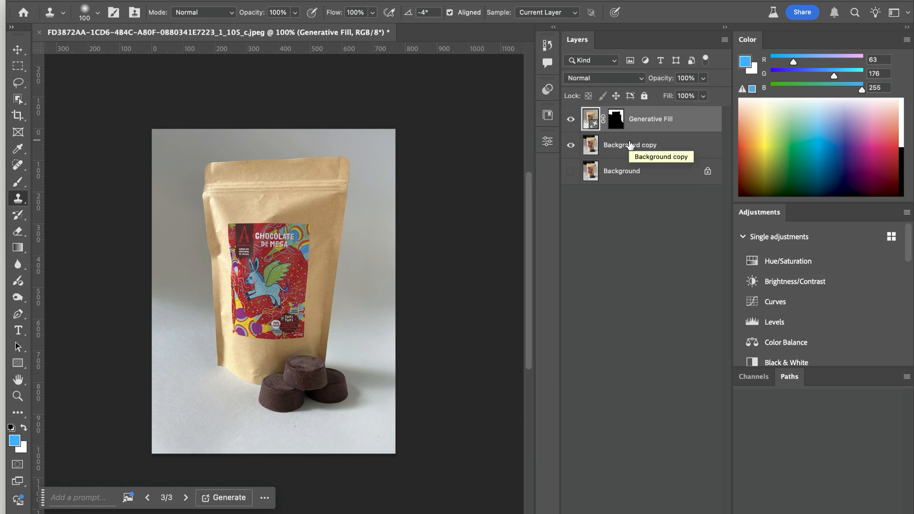
Merge the Generative Fill layer with the Background copy layer
shift+click(630, 145)
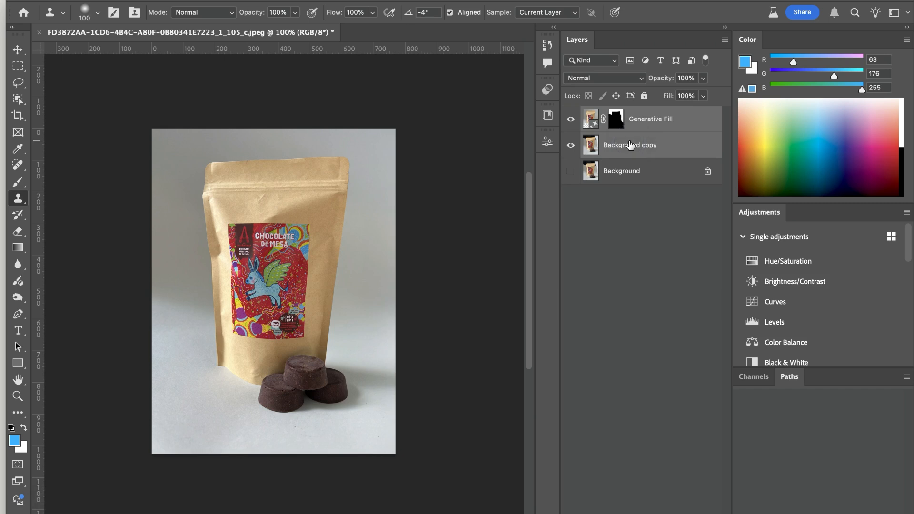
key(super+e)
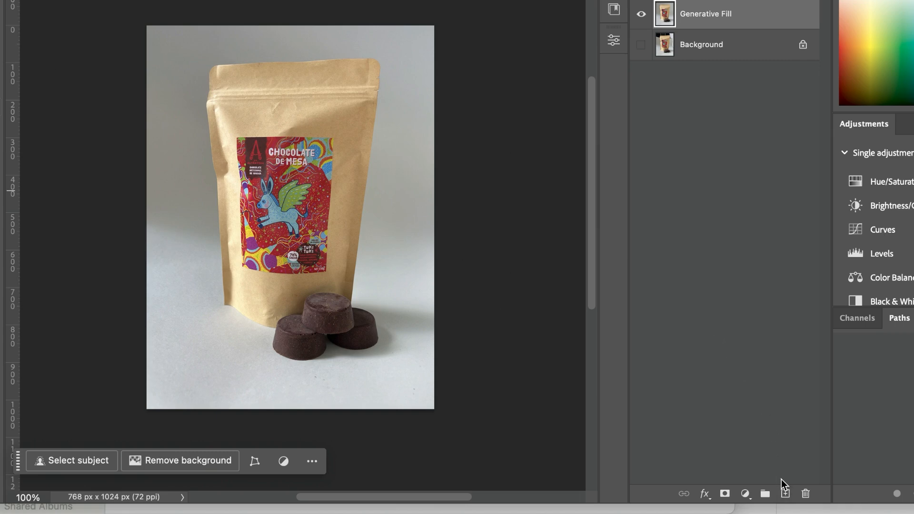
Add a new layer above the Generative Fill layer and fill it with black at 100% opacity
click(786, 494)
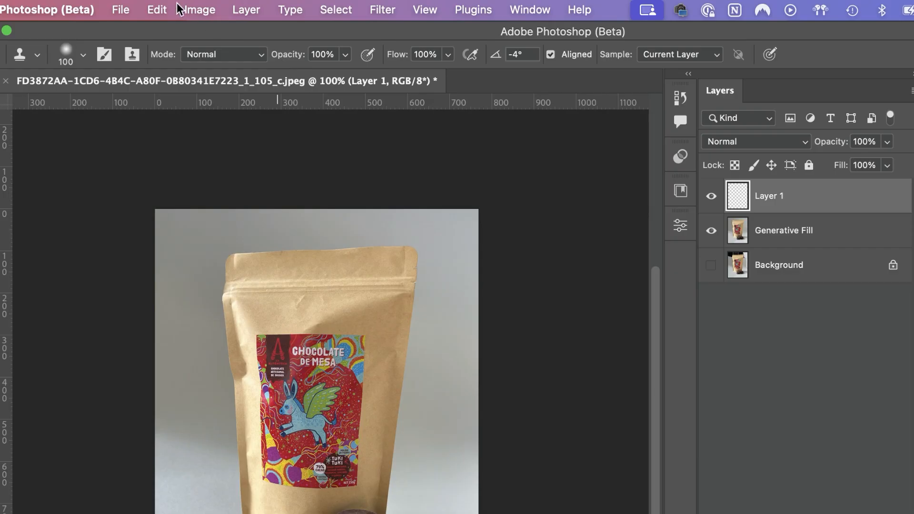
click(162, 9)
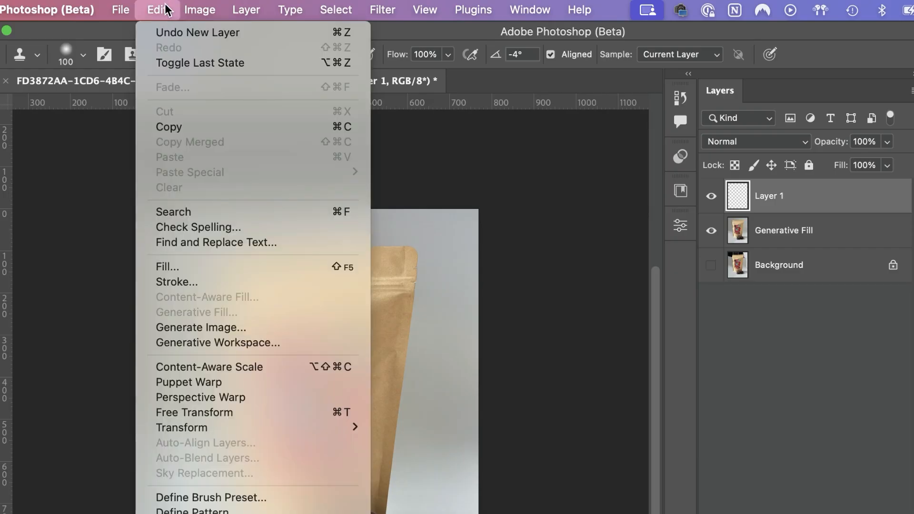
click(199, 264)
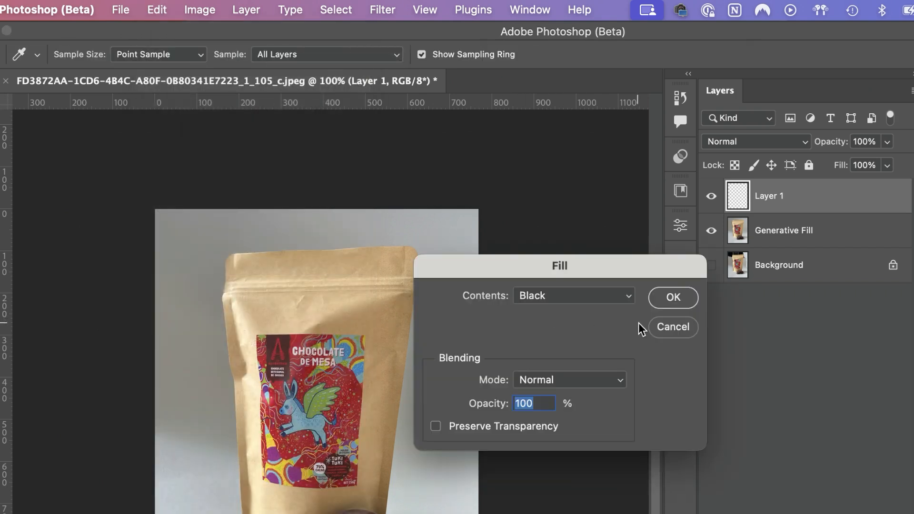
click(670, 297)
key(s)
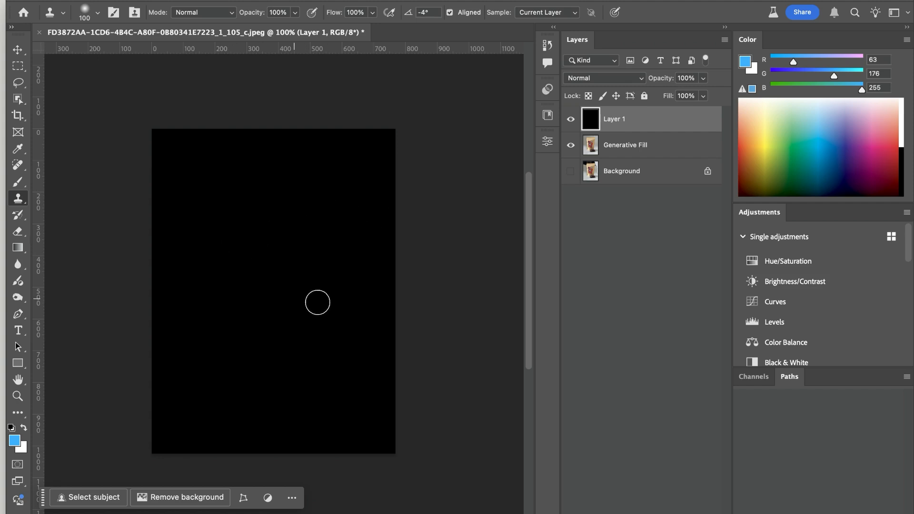
Hide the black layer, select the bag and chocolates on the Generative Fill layer, and invert the selection to cover the background
click(570, 121)
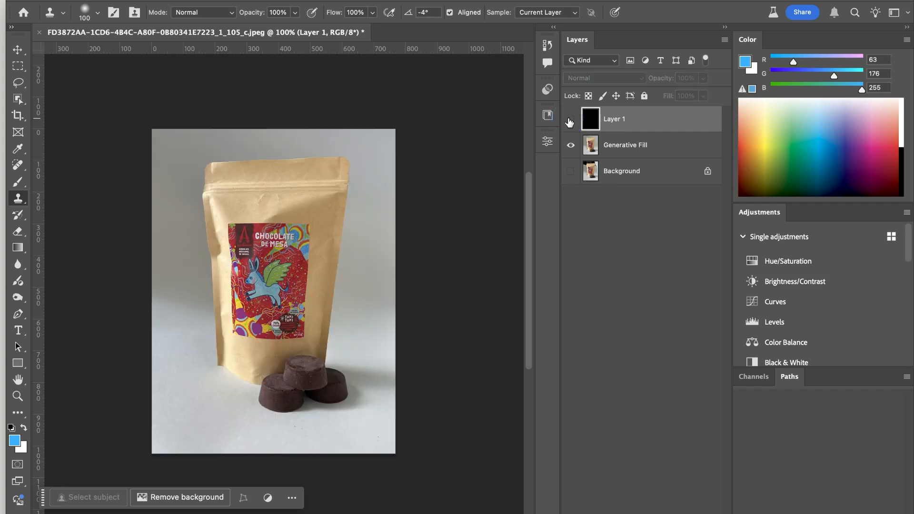
click(627, 155)
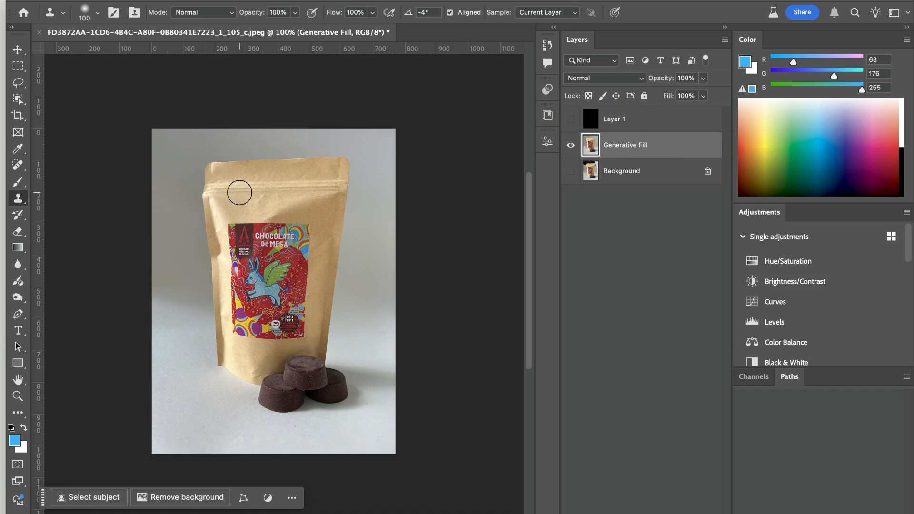
click(19, 101)
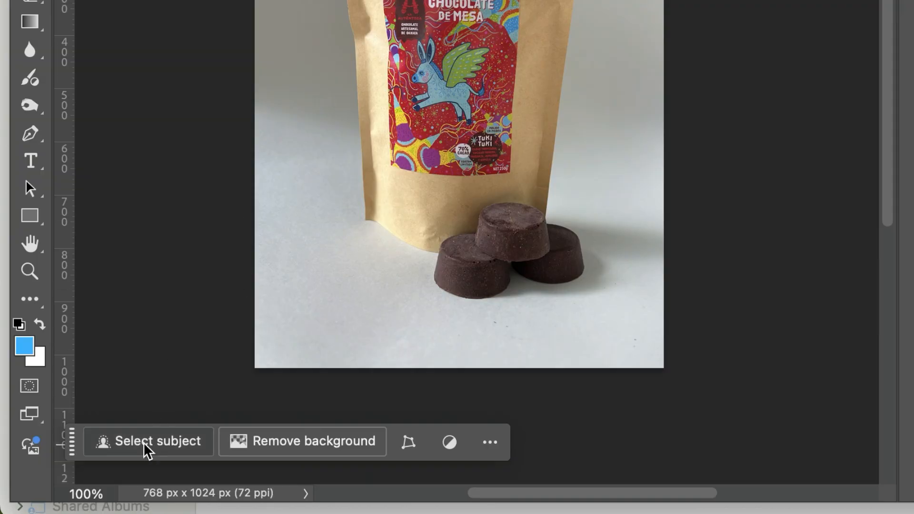
click(146, 442)
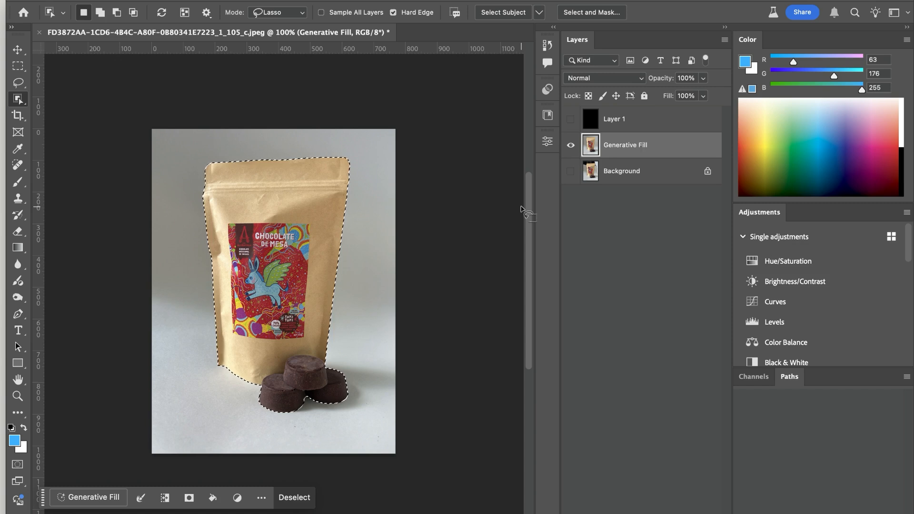
key(shift)
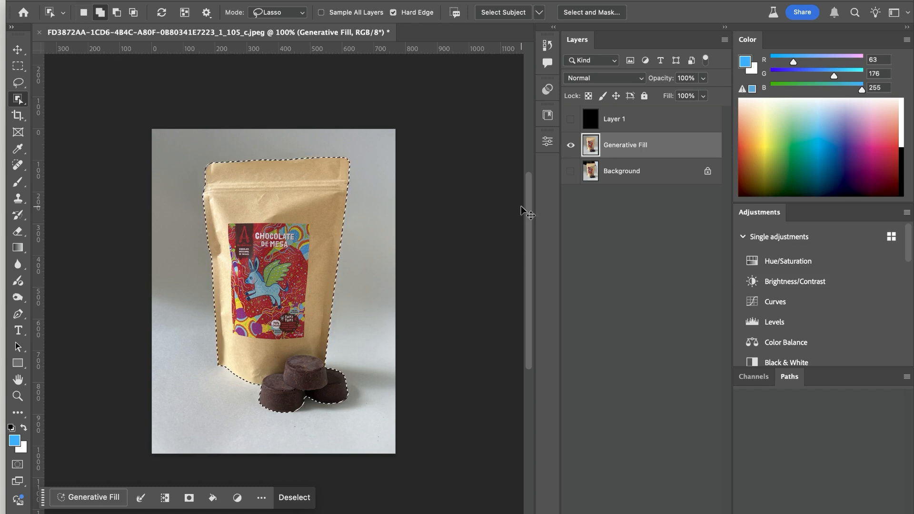
key(super+shift+i)
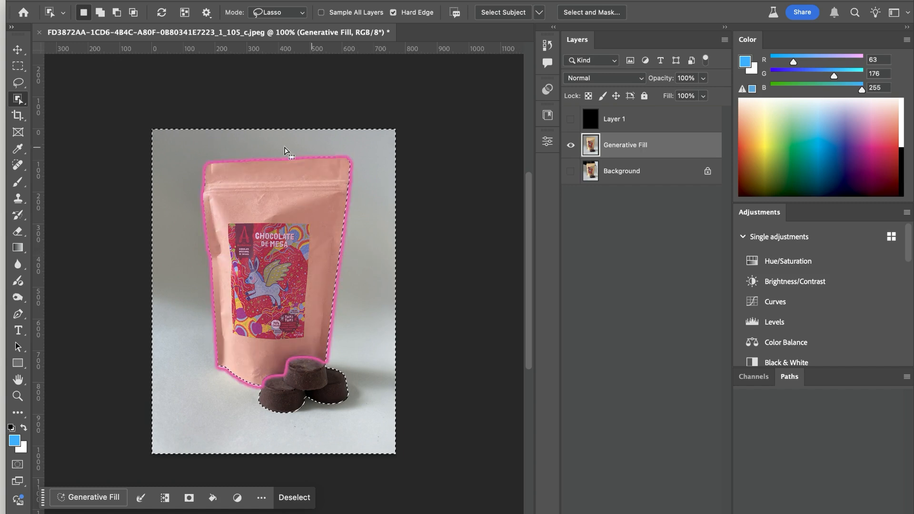
Show the black layer again and mask it with the background selection
click(635, 119)
click(570, 121)
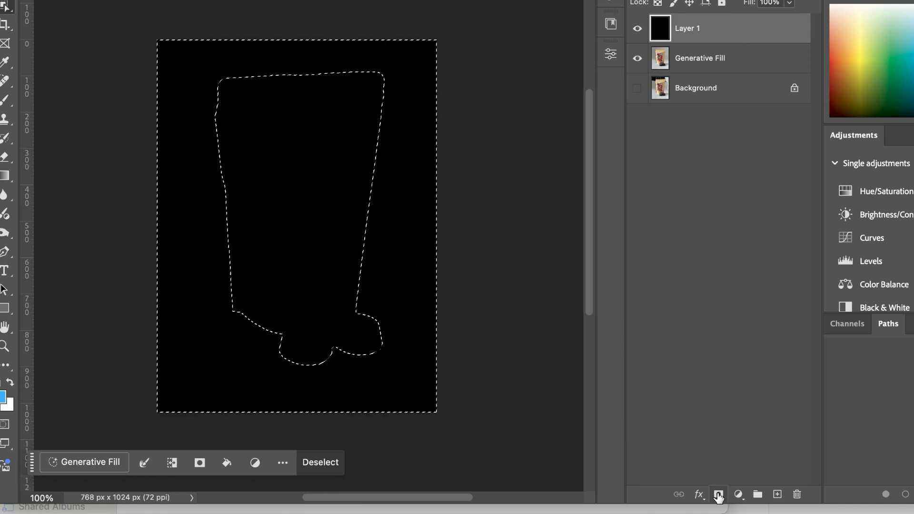
click(719, 494)
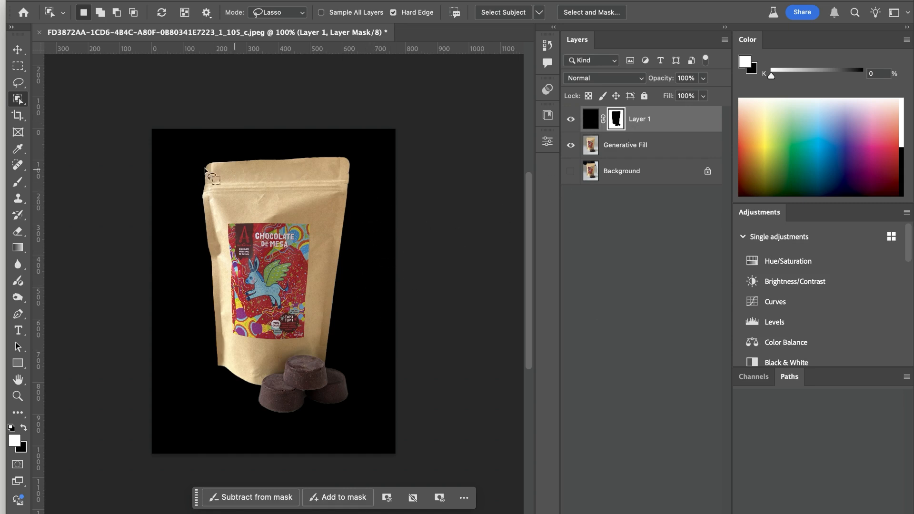
Set the masked black layer's blend mode to Multiply and its opacity to 91%
click(629, 81)
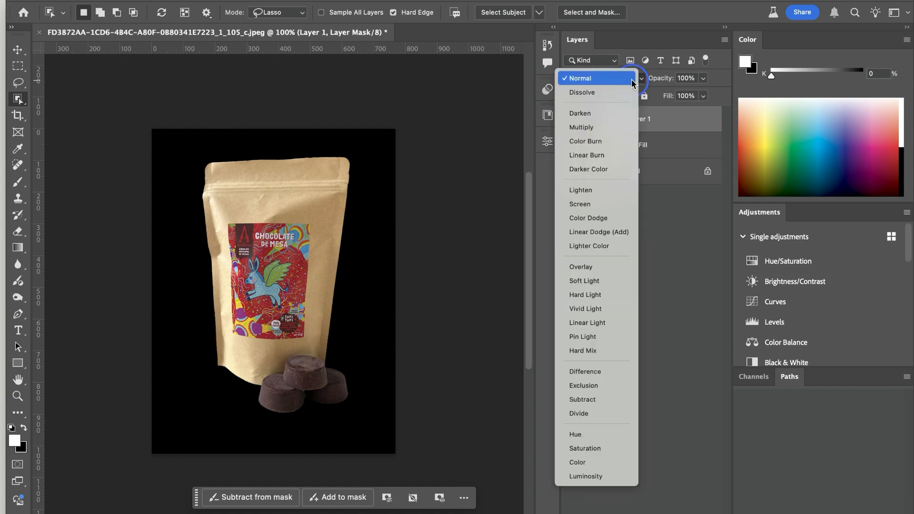
click(612, 127)
click(703, 79)
drag(703, 93, 699, 94)
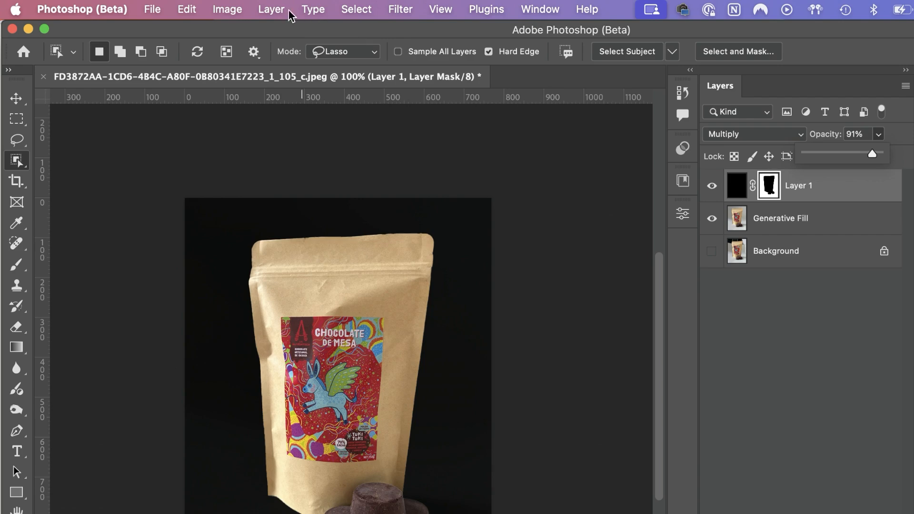
Add a Hue/Saturation adjustment layer above the masked black layer and clip it to that layer
click(221, 0)
mouse_move(307, 218)
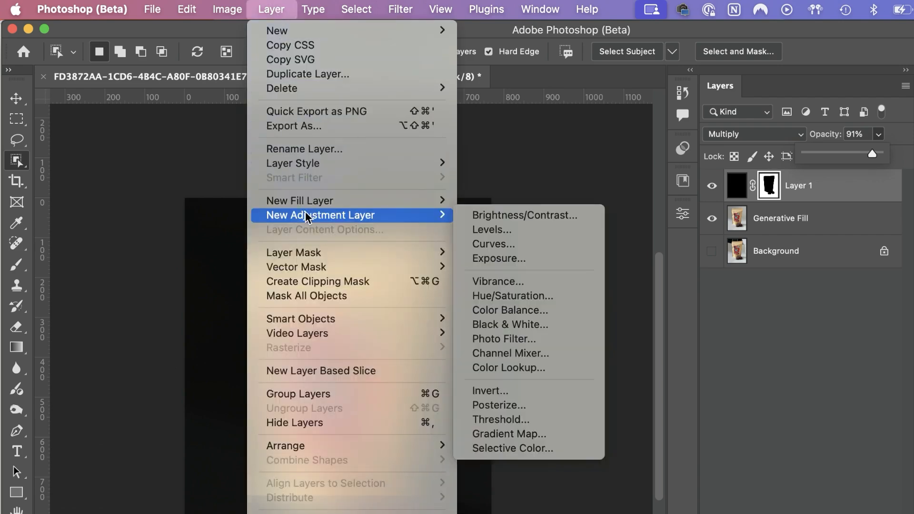
click(524, 296)
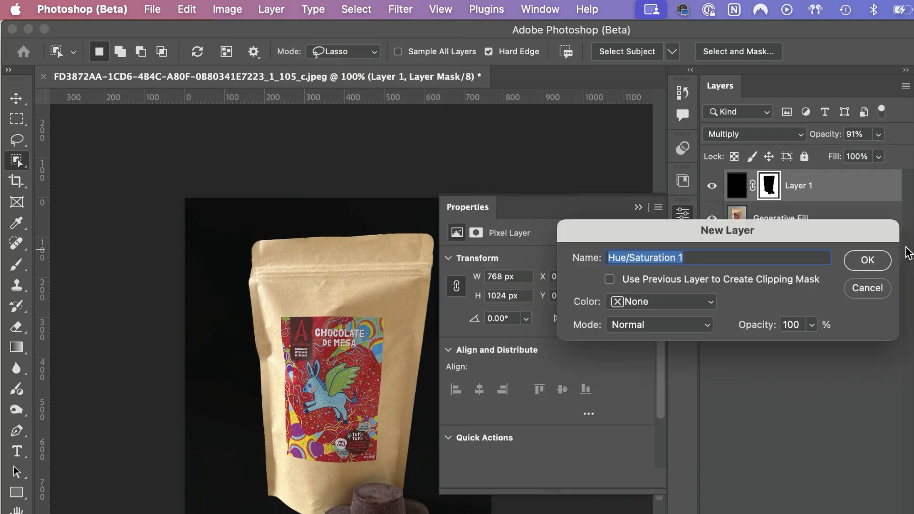
click(872, 262)
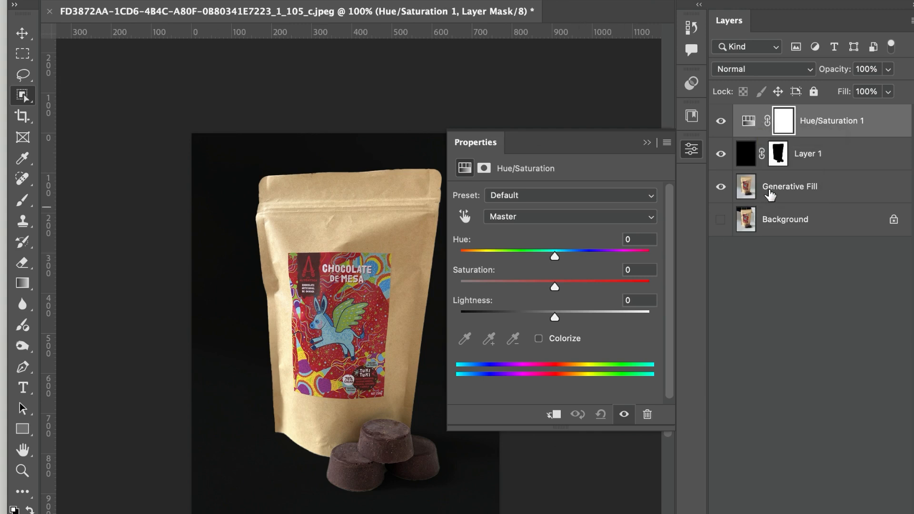
mouse_move(566, 257)
mouse_down()
mouse_move(623, 262)
mouse_move(555, 260)
mouse_up()
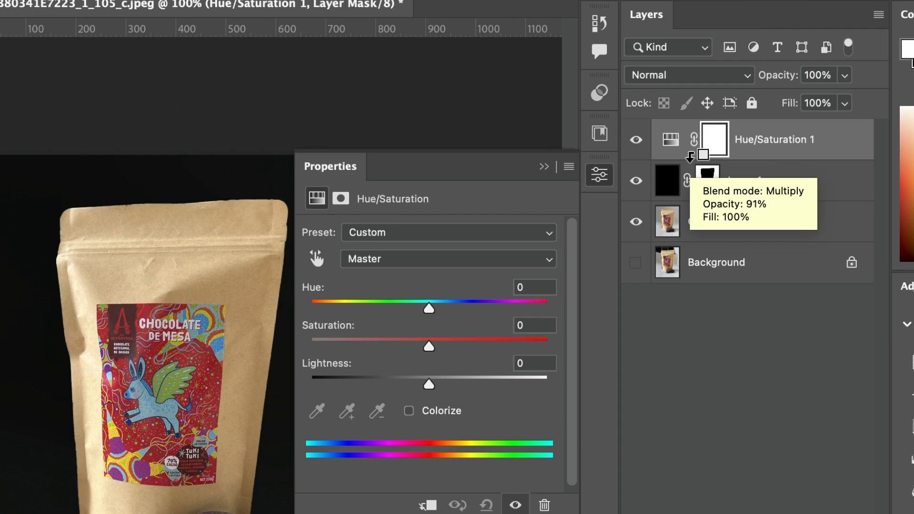
alt+click(691, 157)
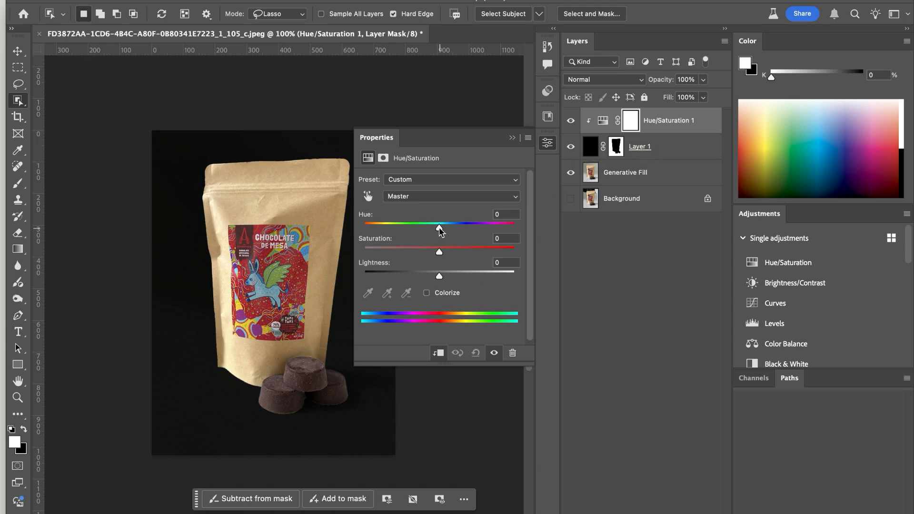
Colorize the background red with the Hue/Saturation adjustment, using hue 0, saturation 89 and lightness +44
mouse_move(439, 229)
mouse_down()
mouse_move(474, 227)
mouse_move(438, 229)
mouse_up()
key(ctrl+z)
click(426, 293)
drag(402, 252, 500, 256)
drag(439, 276, 472, 274)
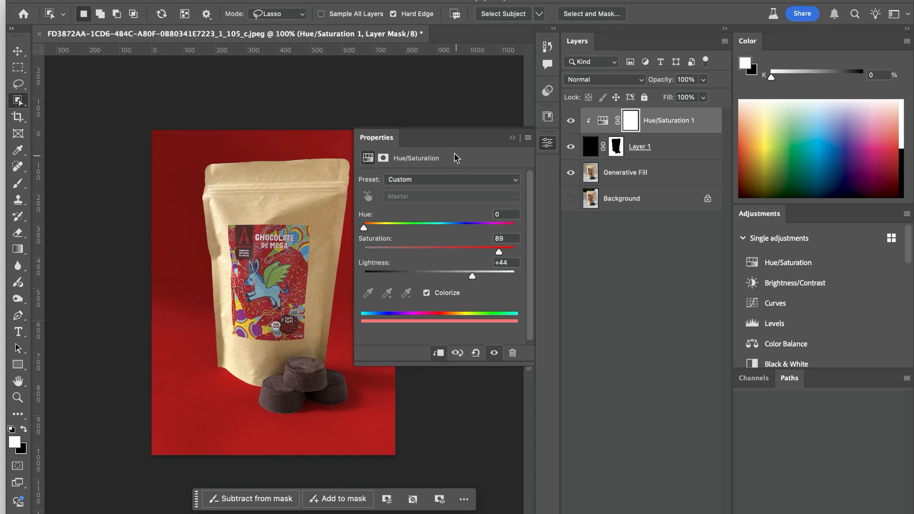
Refine the red background to saturation 91 and lightness +40, and move the adjustment's properties off the photo
mouse_move(365, 228)
mouse_down()
mouse_move(463, 227)
mouse_move(365, 225)
mouse_up()
drag(499, 252, 469, 276)
drag(379, 138, 492, 263)
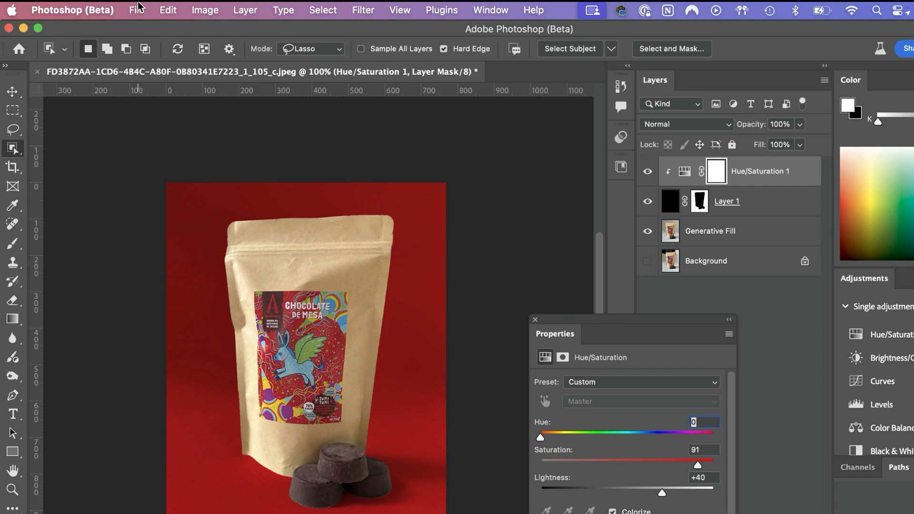
Save the document in Photoshop format as "Chocolate de Mesa" in the Photos for Stories folder, with Maximize Compatibility on
click(138, 7)
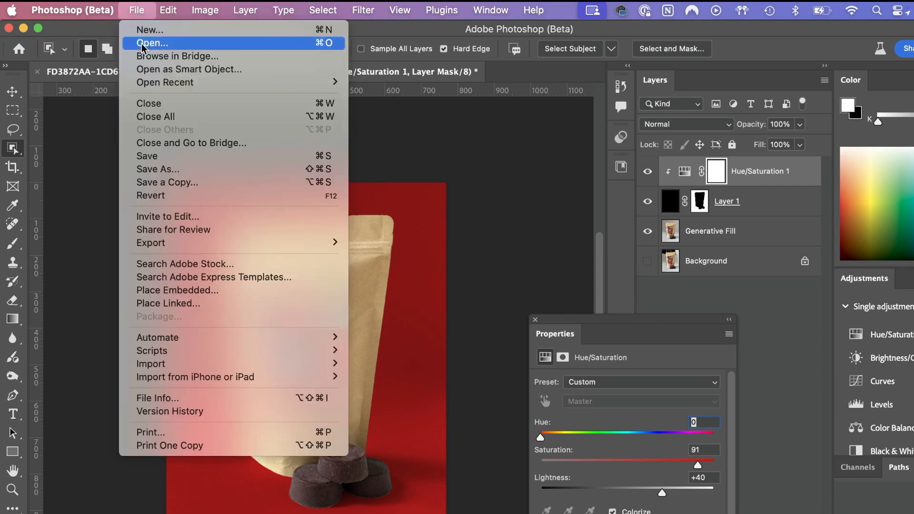
click(162, 170)
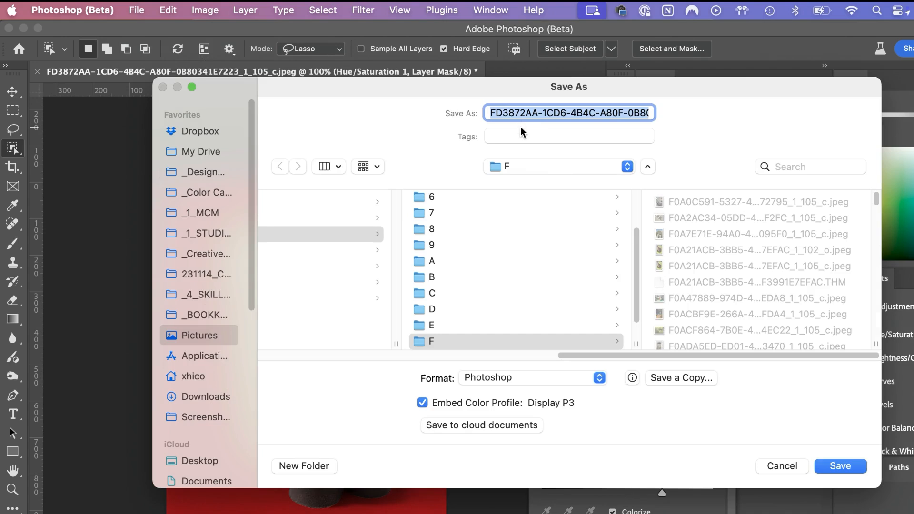
click(536, 172)
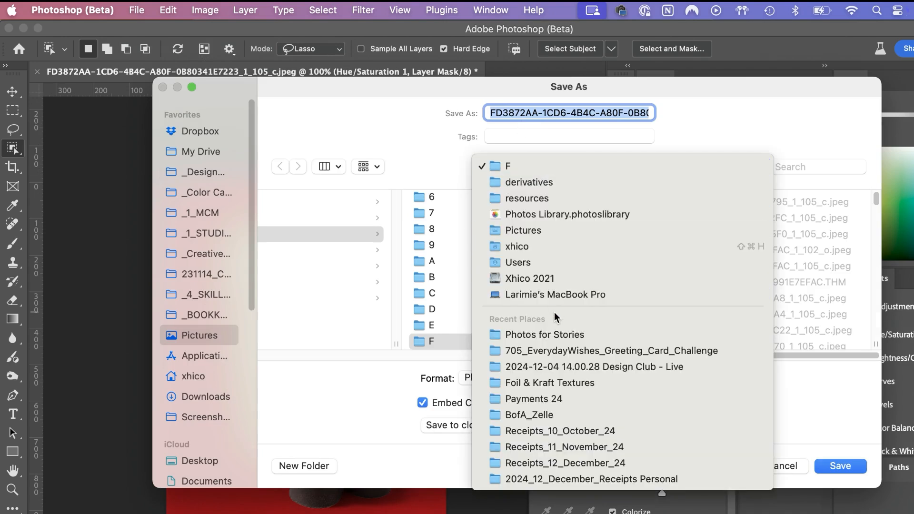
click(545, 335)
text(Choc)
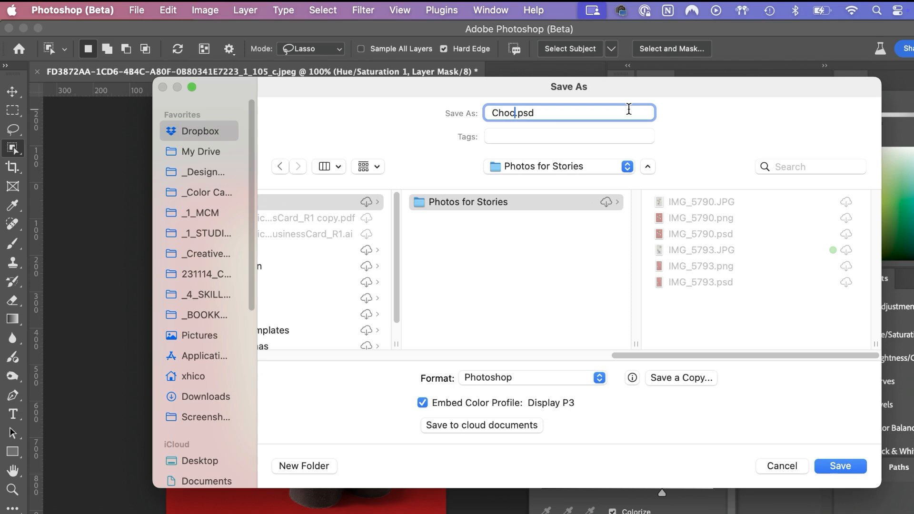
text(olate de Mesa)
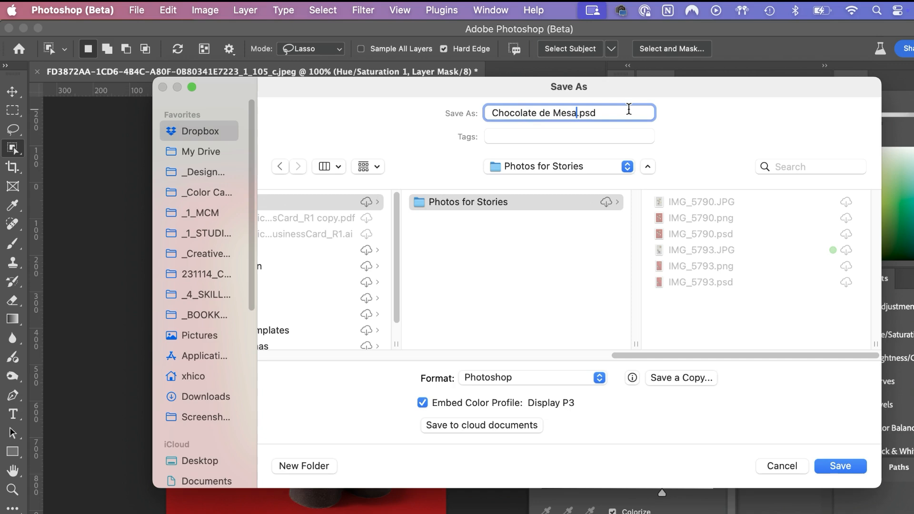
click(629, 109)
click(842, 469)
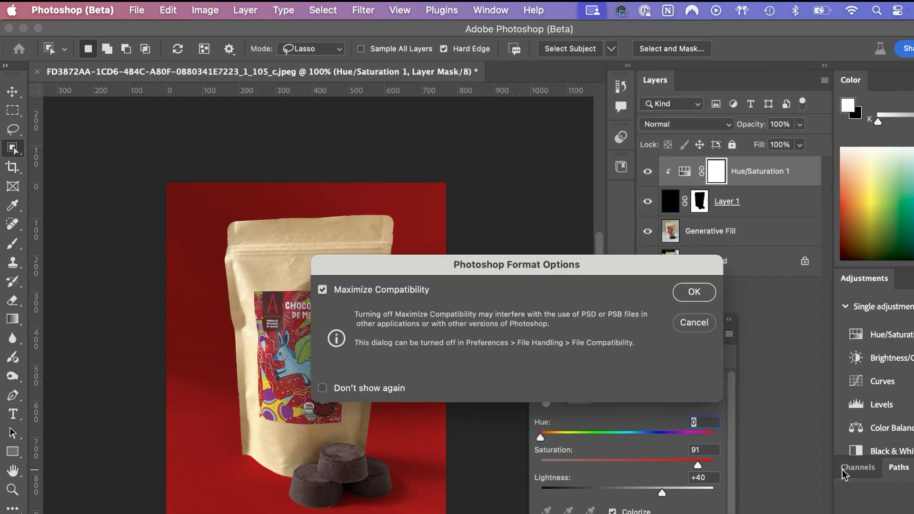
click(695, 292)
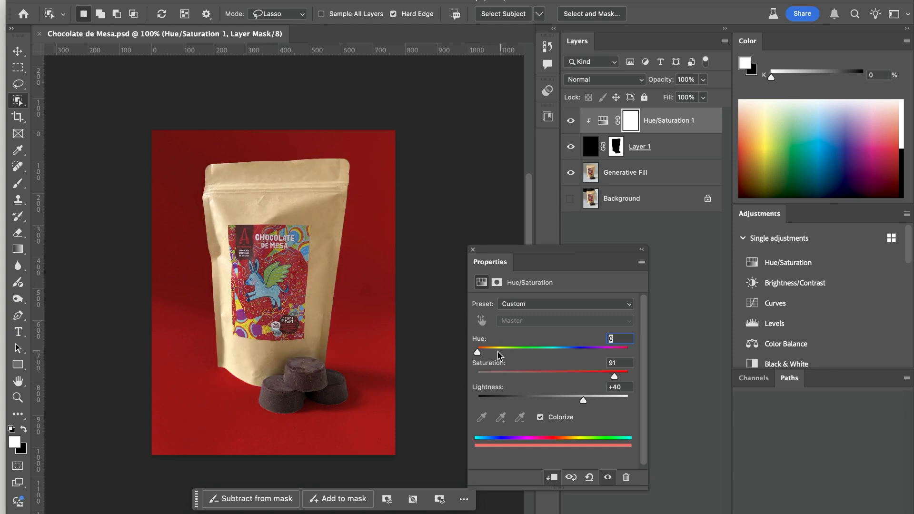
Try a light blue background with hue 188 and lightness +81, and undo both changes
drag(483, 356, 558, 359)
drag(598, 398, 614, 399)
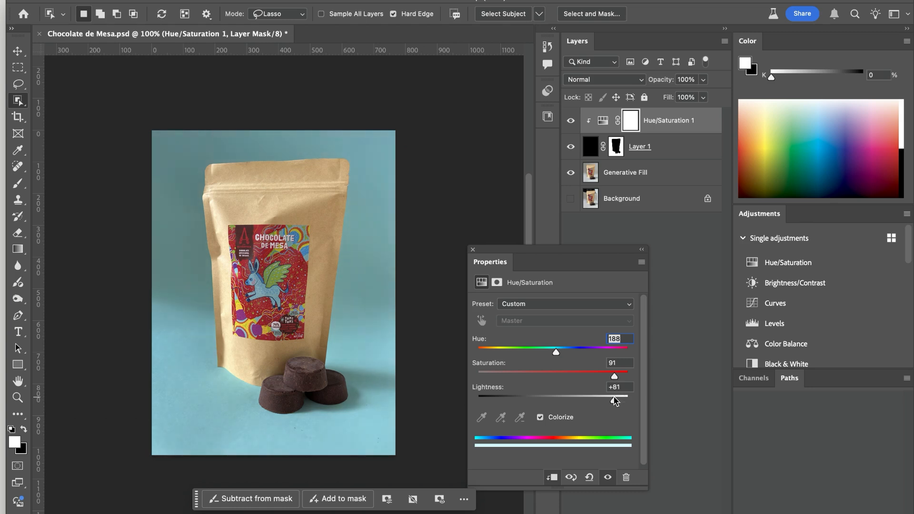
key(ctrl+z)
key(ctrl+z)
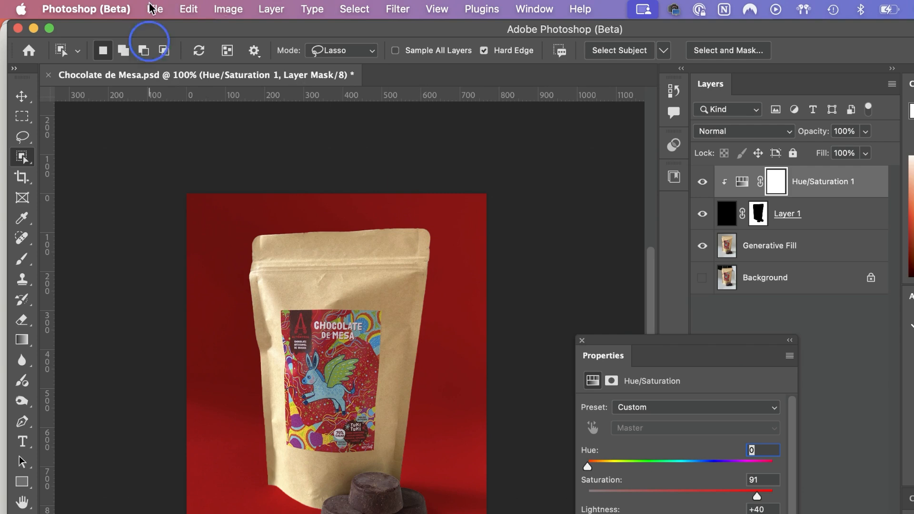
Quick export the image as the PNG file "Chocolate de Mesa" in the Photos for Stories folder
click(151, 9)
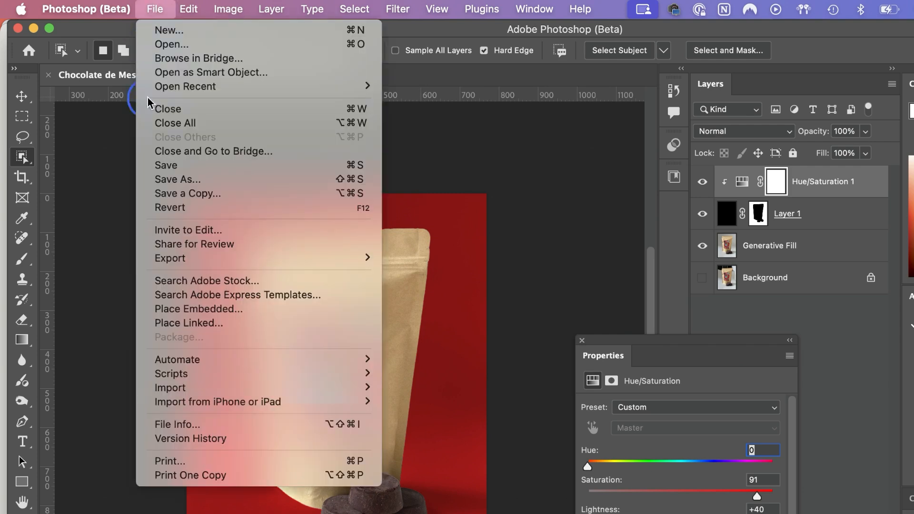
mouse_move(172, 259)
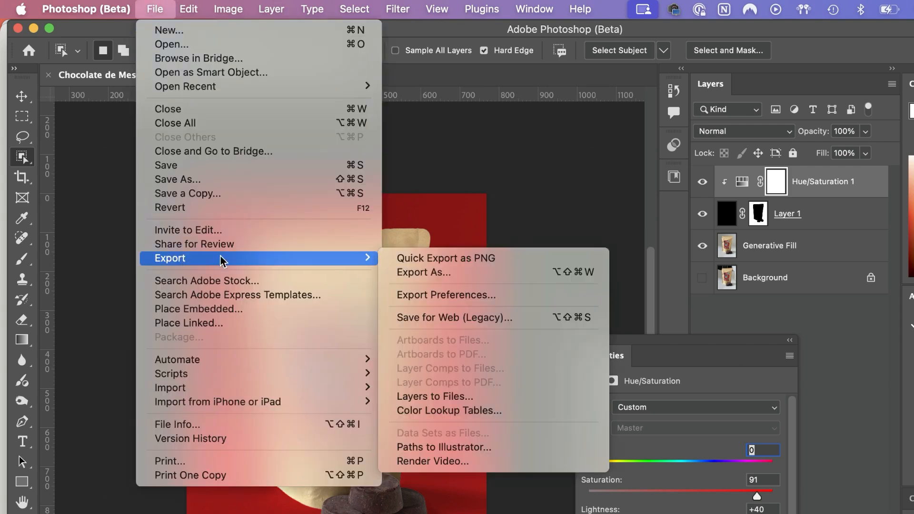
click(427, 260)
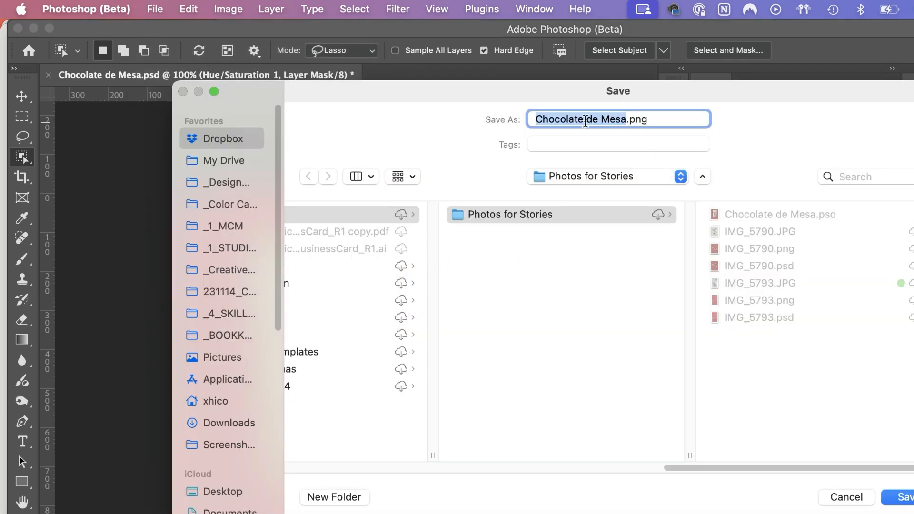
click(912, 500)
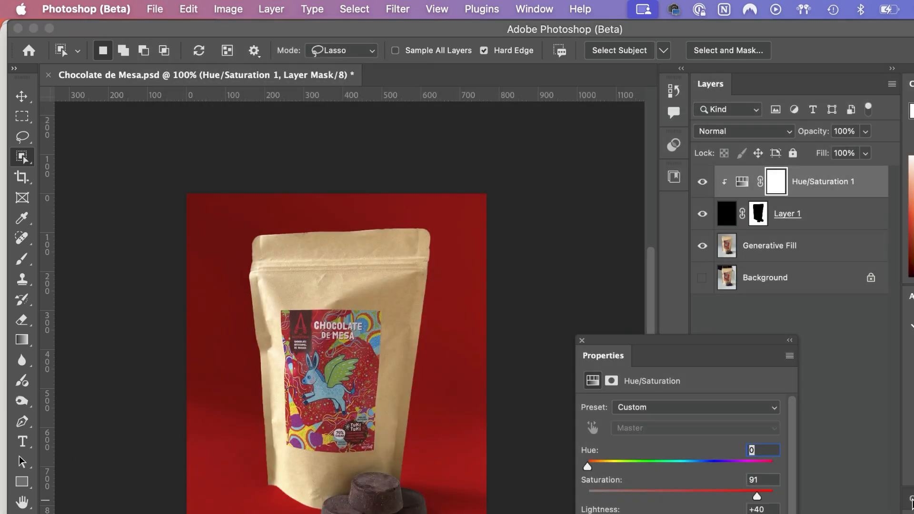